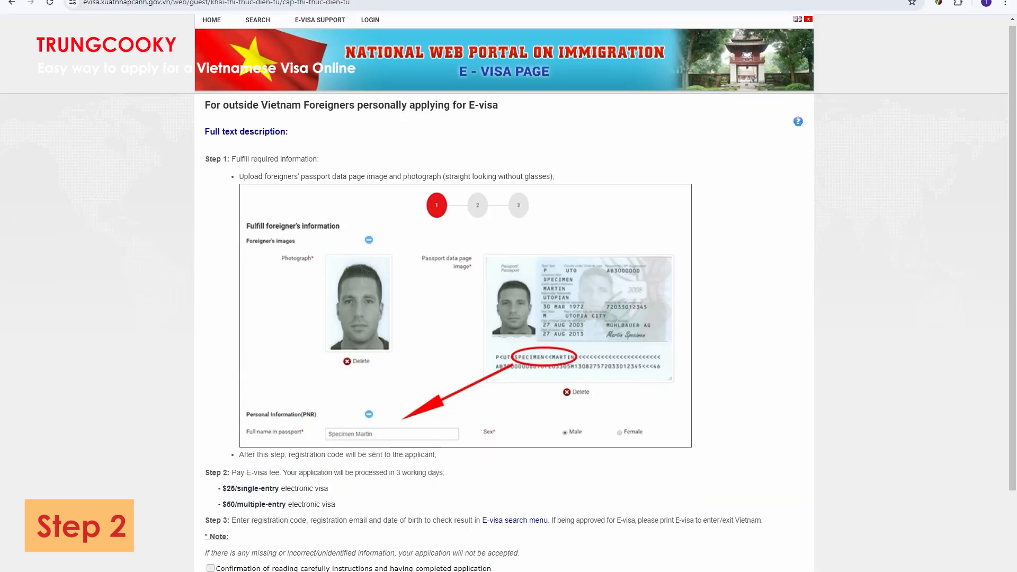
Confirm having read the E-visa instructions and continue to the application form.
scroll(509, 291, down, 2)
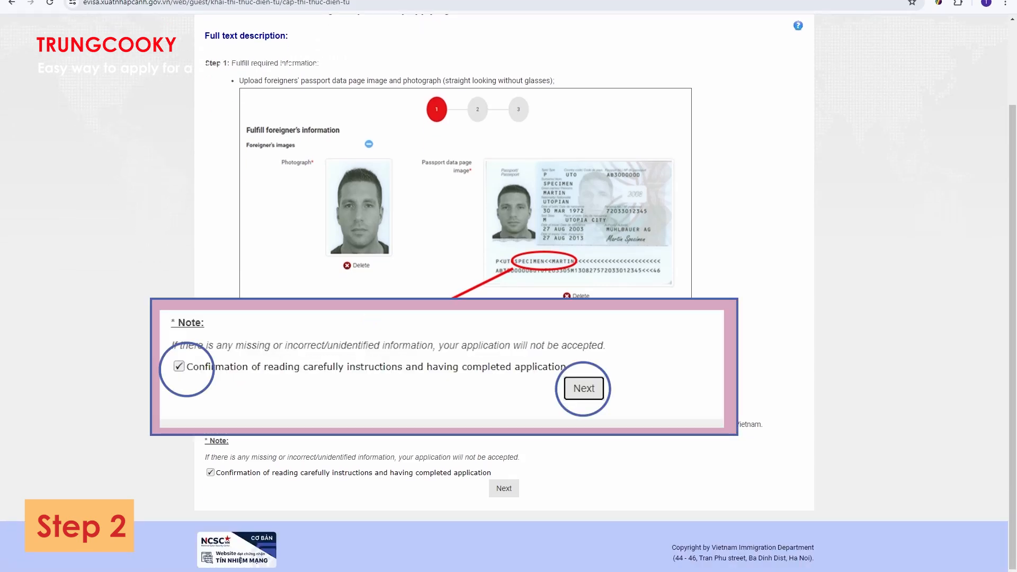
click(504, 489)
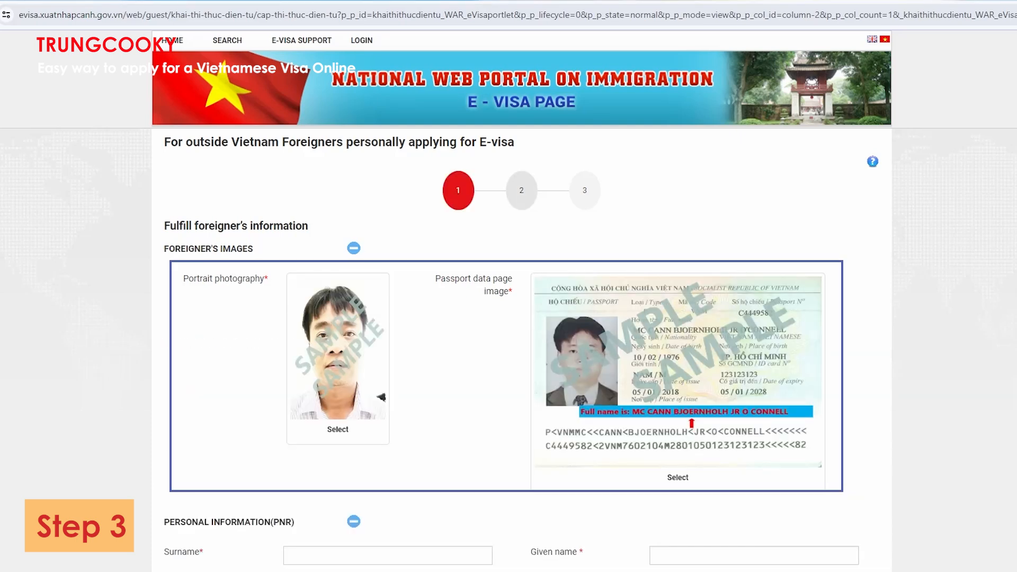
Upload Passport Photo as the portrait photography and Passport as the passport data page image.
click(338, 430)
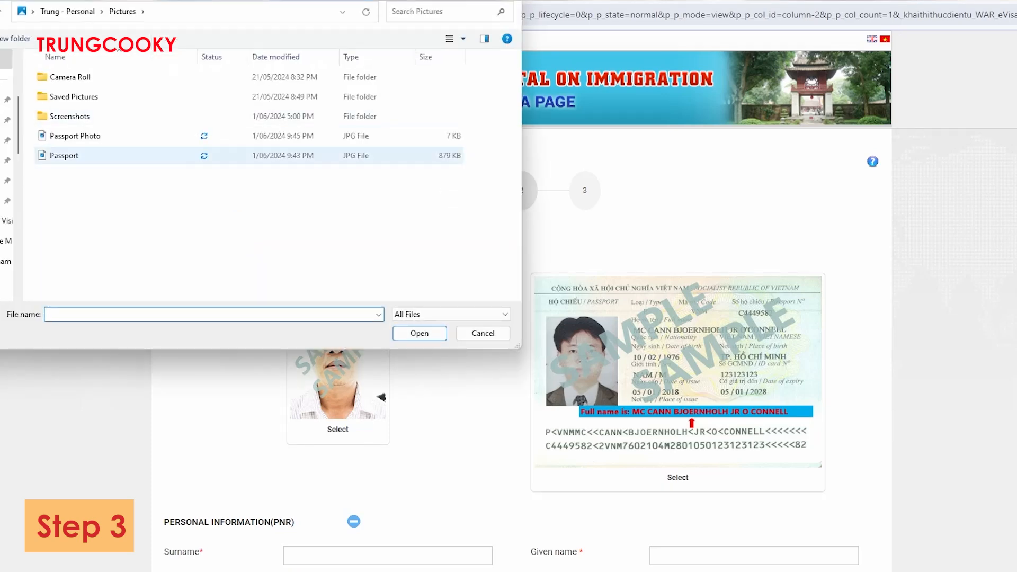
click(76, 136)
click(420, 333)
click(678, 477)
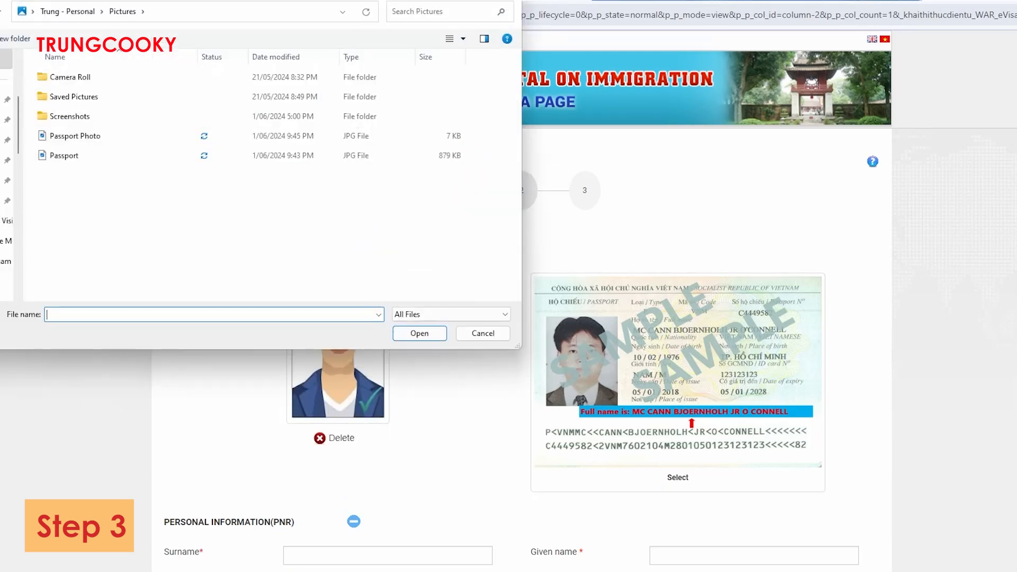
click(64, 156)
click(420, 334)
Fill in the applicant's surname, given name and full date of birth in the personal information section.
scroll(522, 318, down, 7)
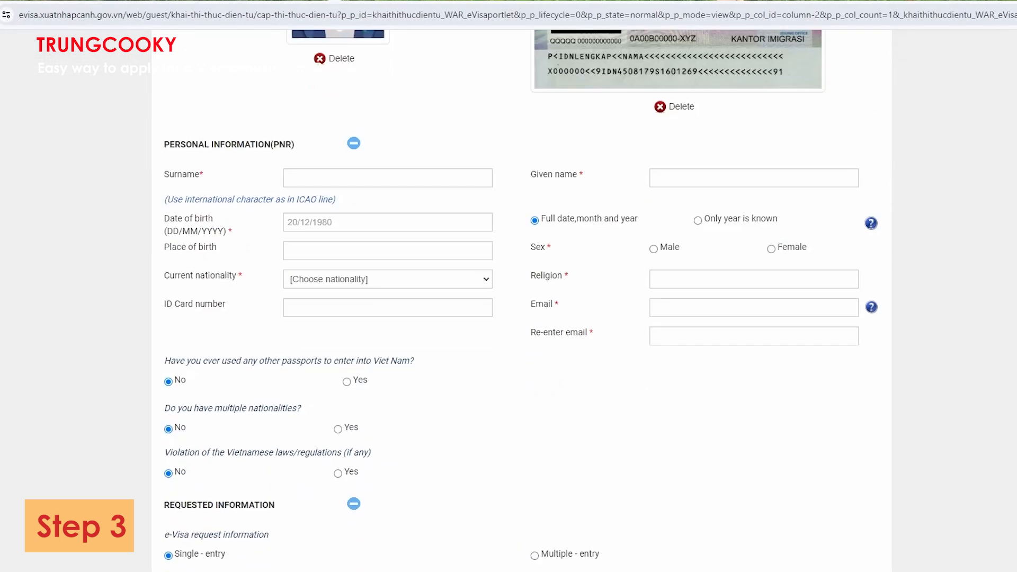
click(388, 178)
click(366, 208)
click(754, 178)
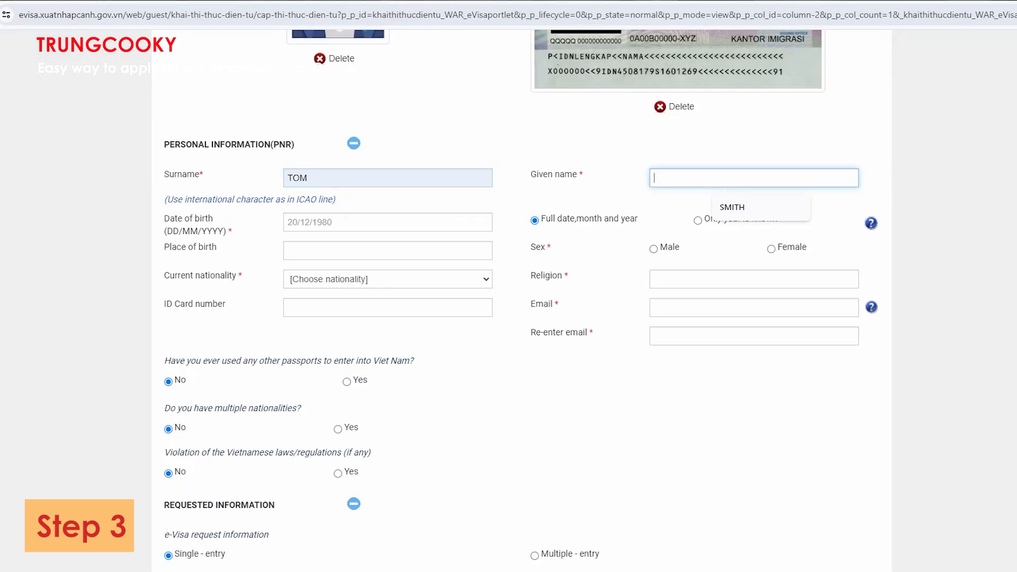
click(733, 207)
click(388, 222)
click(371, 251)
click(509, 251)
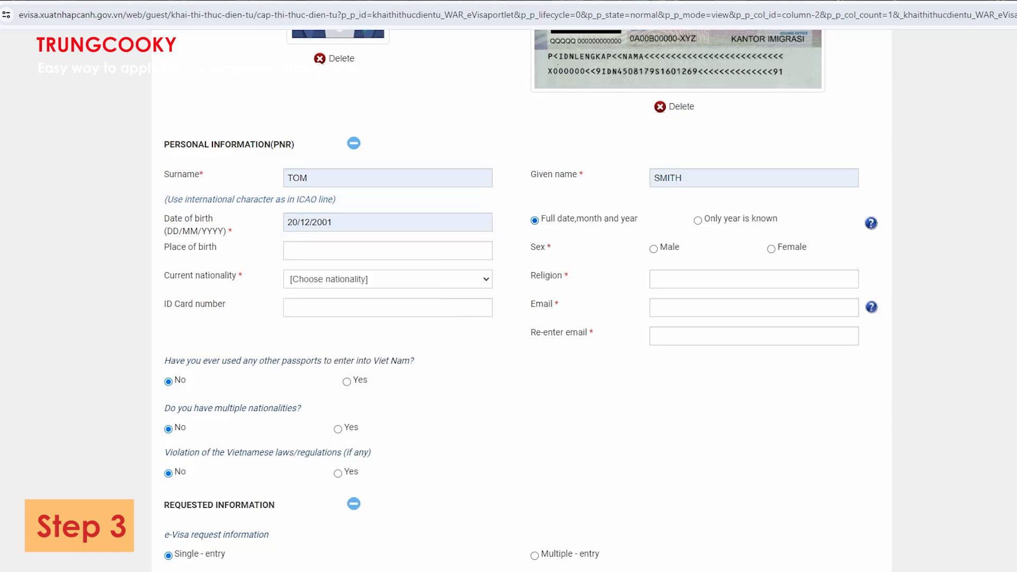
Set the place of birth to LONDON, the sex to Male and the current nationality to Austria.
click(388, 250)
click(371, 279)
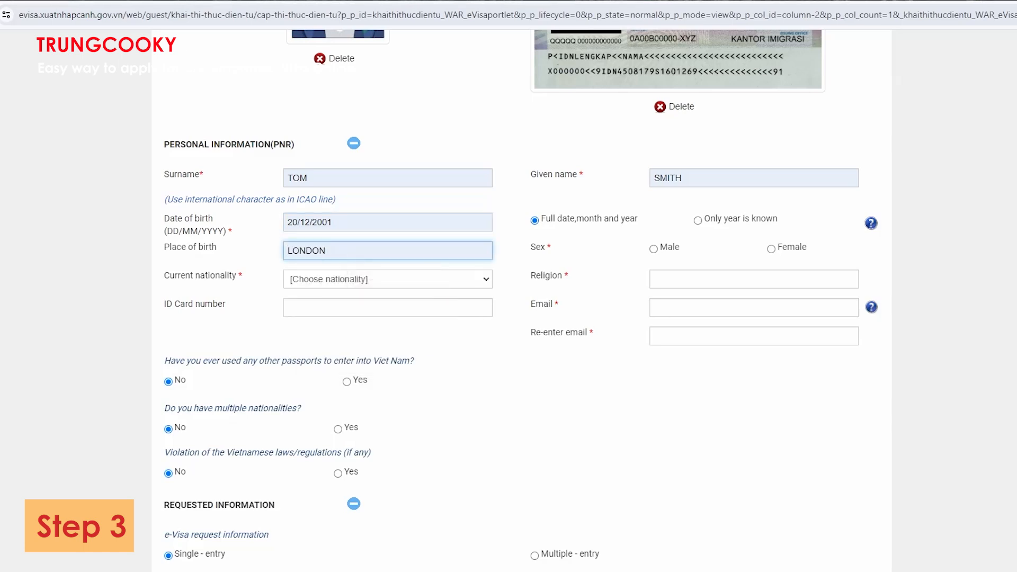
click(653, 249)
click(388, 279)
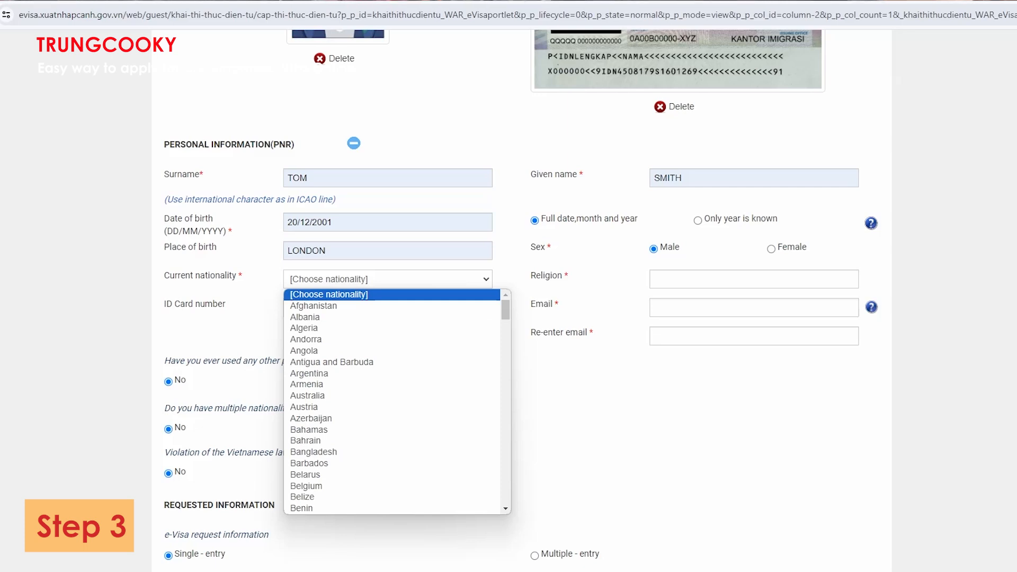
click(304, 407)
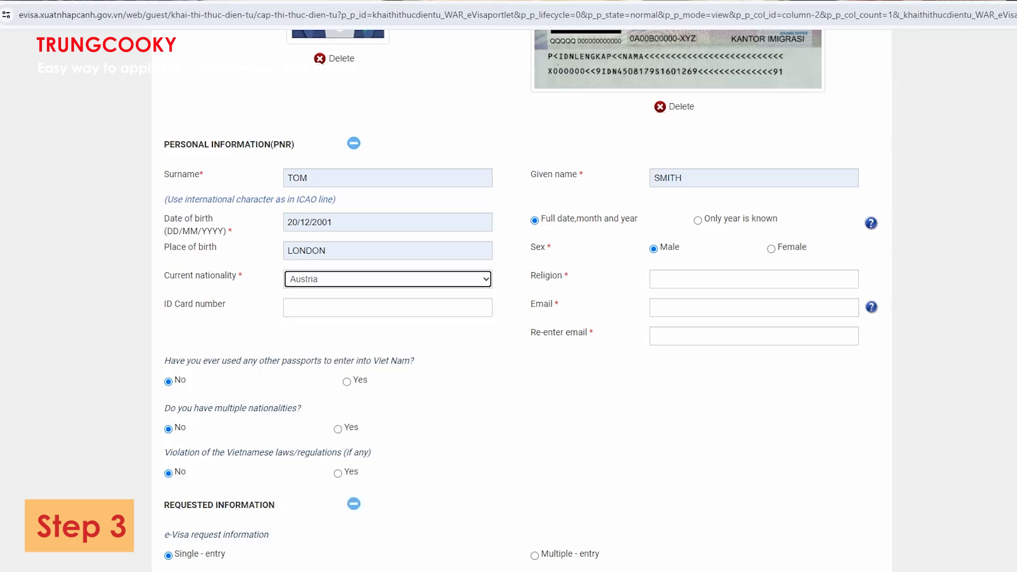
Set the religion to NONE, then enter the ID card number and the applicant's email in both email fields.
click(754, 280)
click(732, 308)
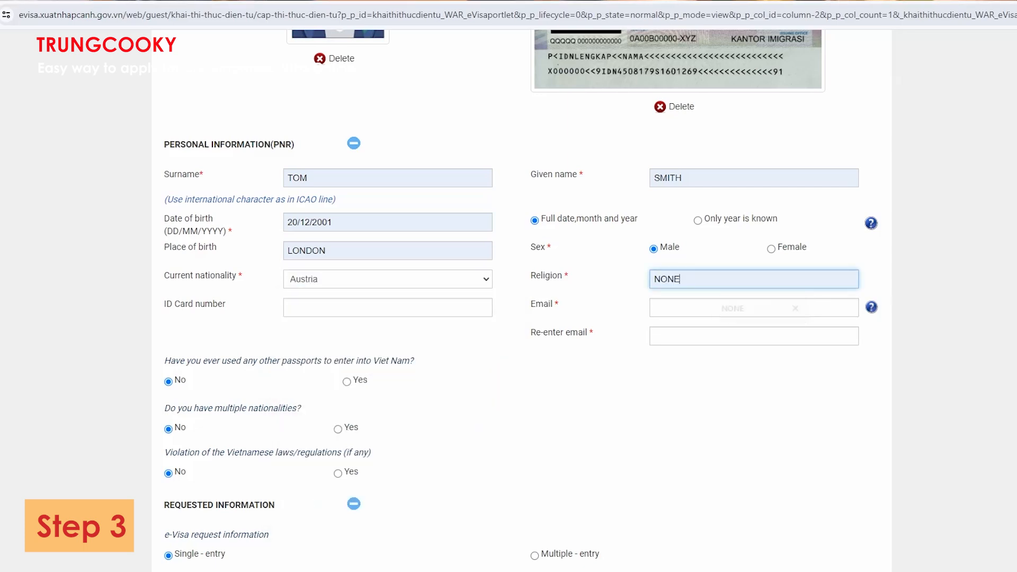
click(388, 308)
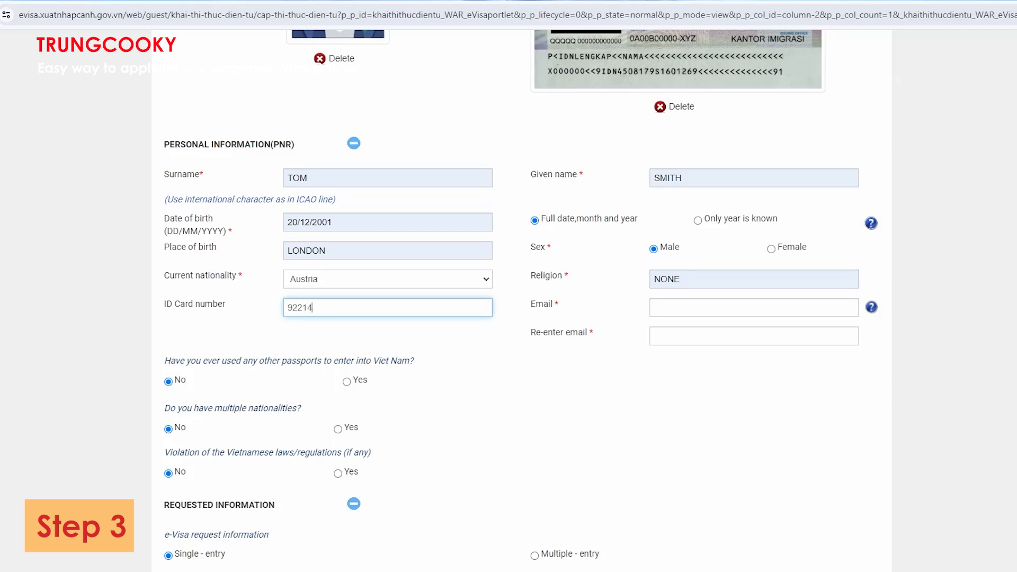
click(754, 308)
click(751, 337)
click(750, 336)
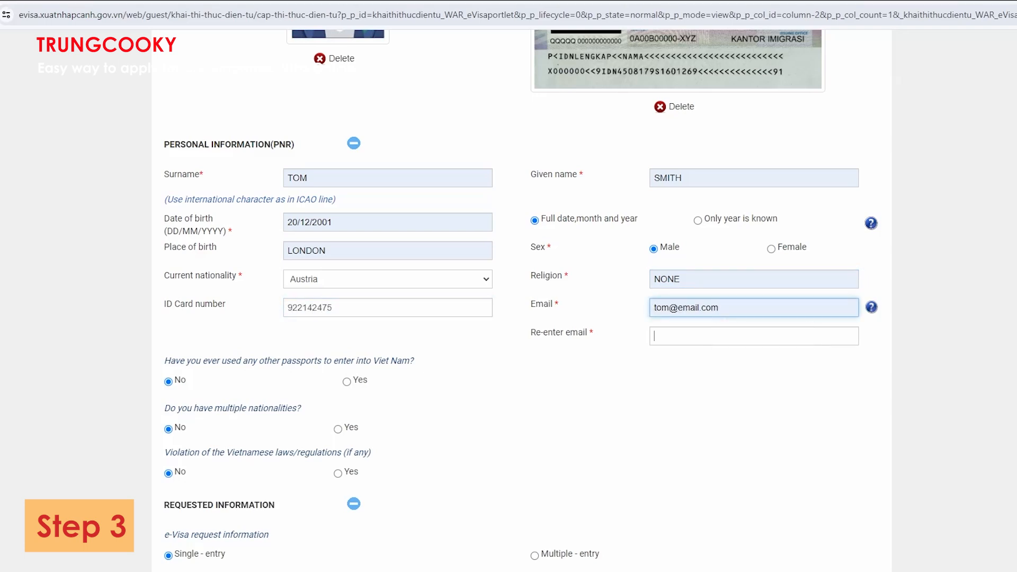
click(750, 365)
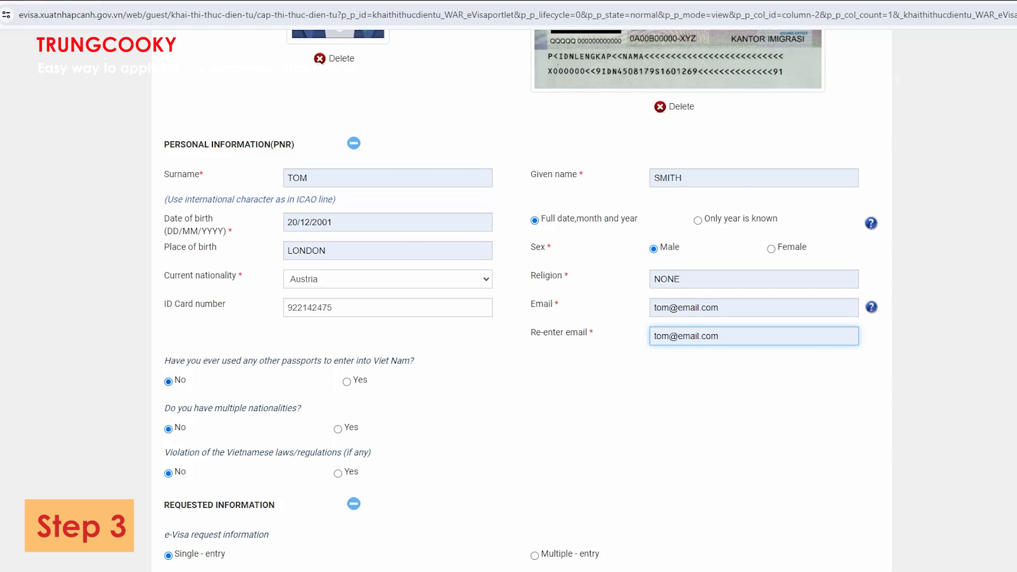
Re-enter AIA as the health insurance detail in the trip's expenses and insurance section.
scroll(522, 297, down, 4)
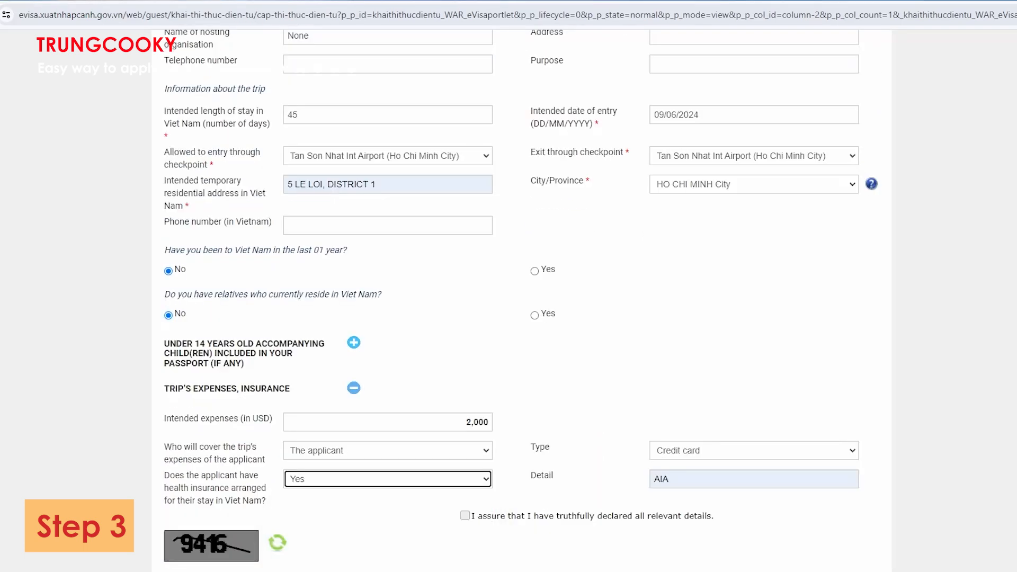
click(750, 479)
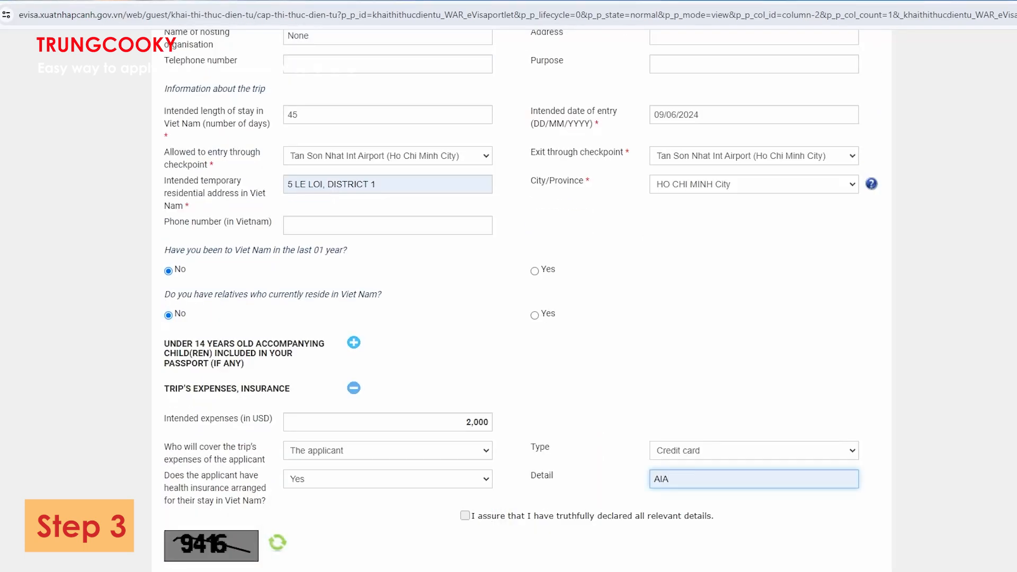
key(BackSpace)
key(BackSpace)
key(BackSpace)
text(a)
key(BackSpace)
text(a)
key(Down)
key(Return)
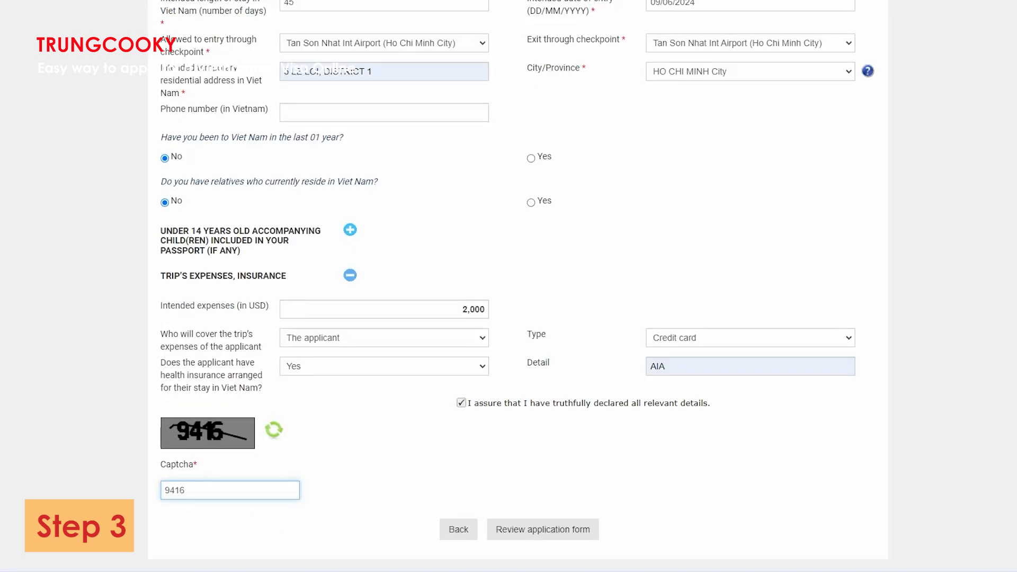
Submit the completed application form for review and highlight the registration code and applicant details in the completion message.
click(543, 530)
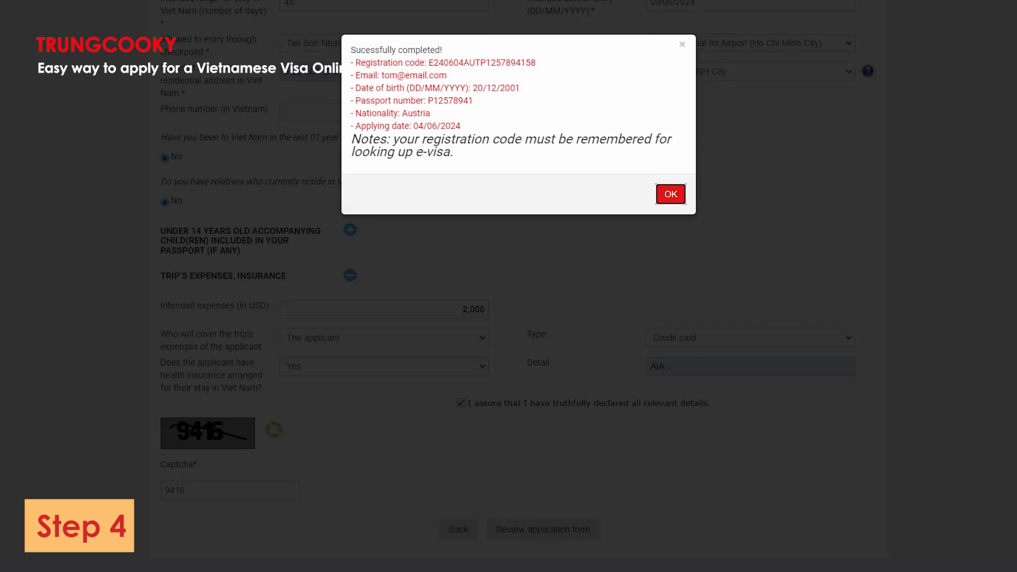
drag(536, 62, 360, 62)
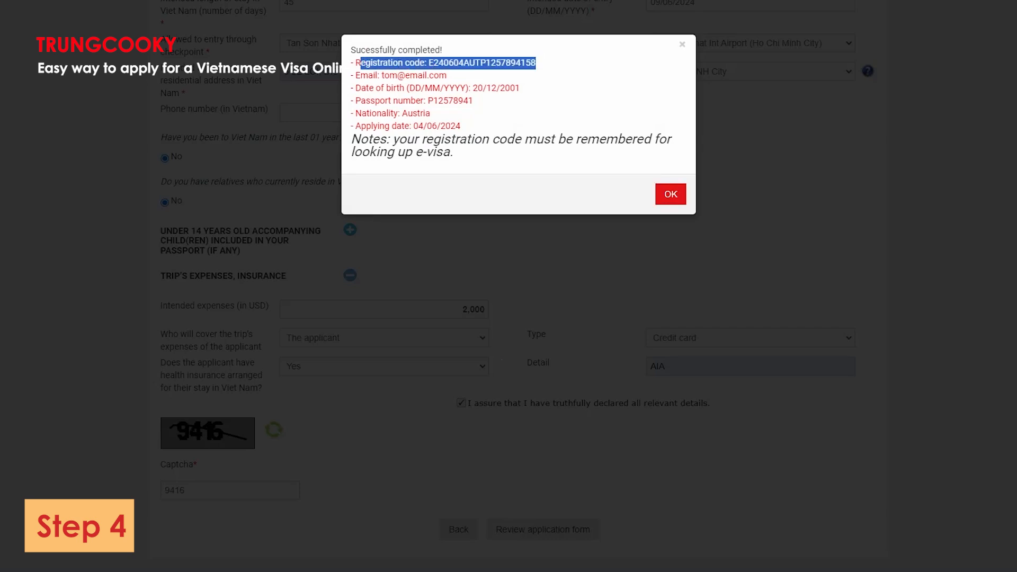
drag(461, 125, 354, 62)
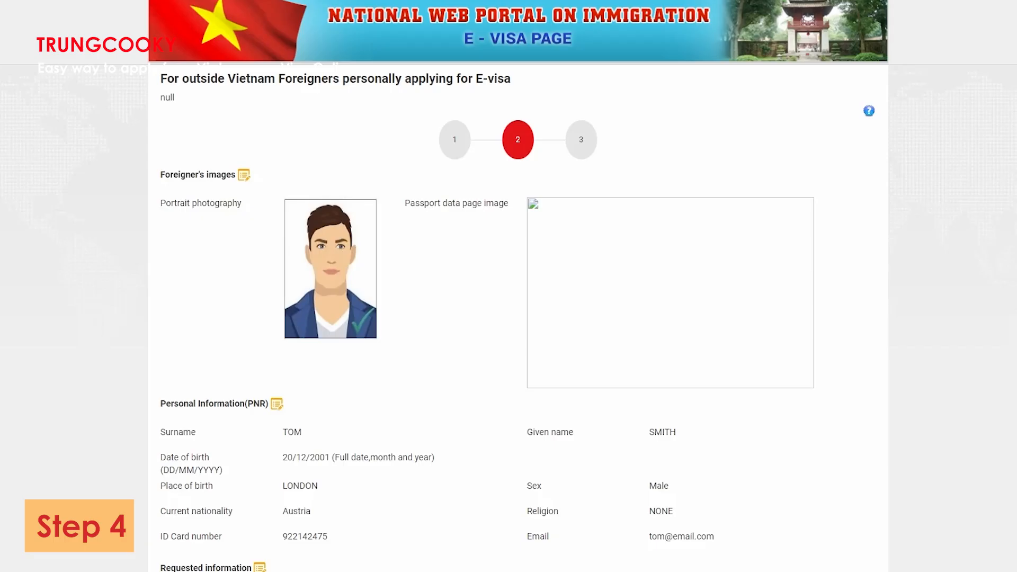
Review the whole application summary through to the trip's expenses and insurance, and proceed to payment.
scroll(519, 318, down, 6)
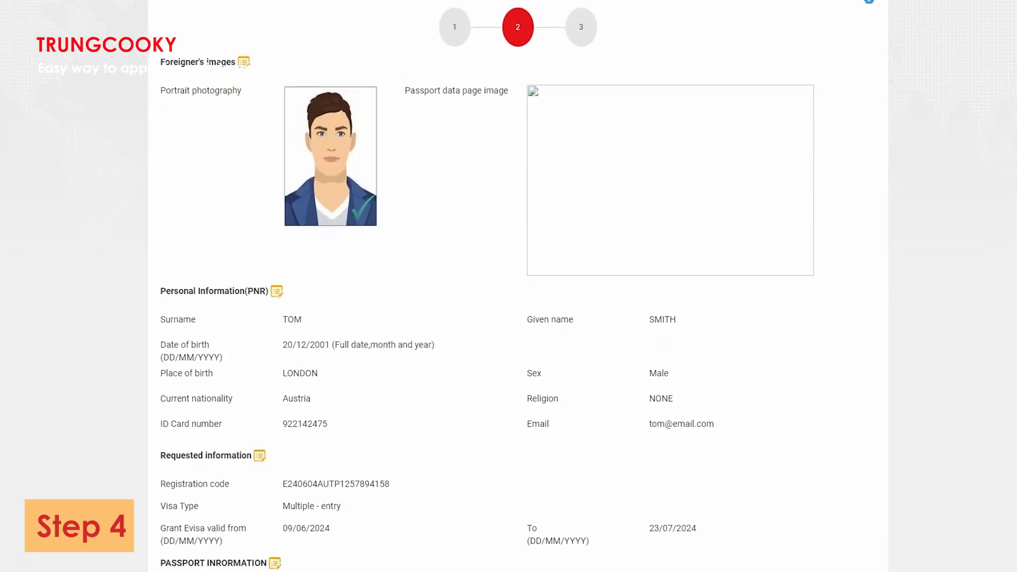
scroll(518, 318, down, 6)
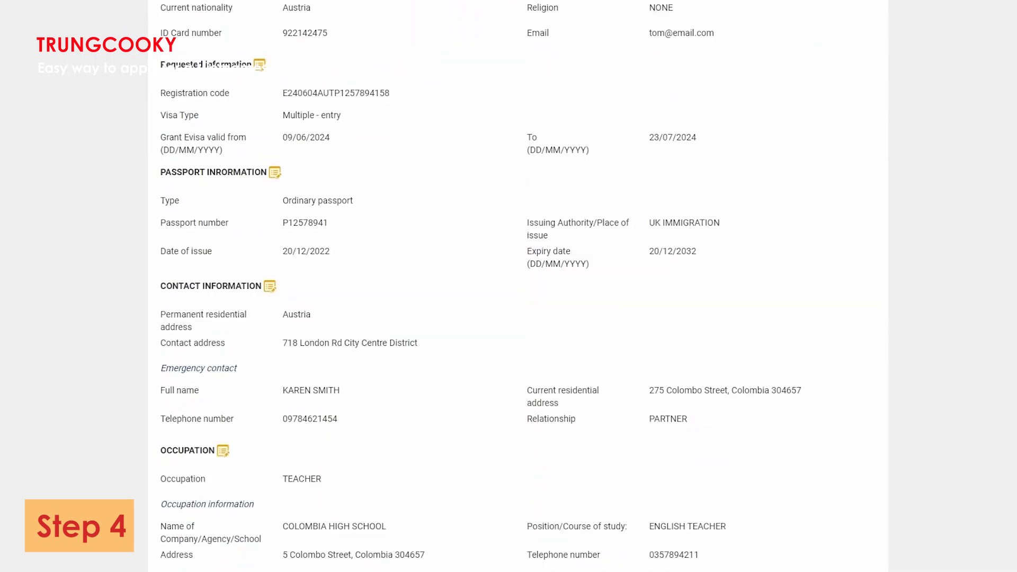
scroll(518, 278, down, 10)
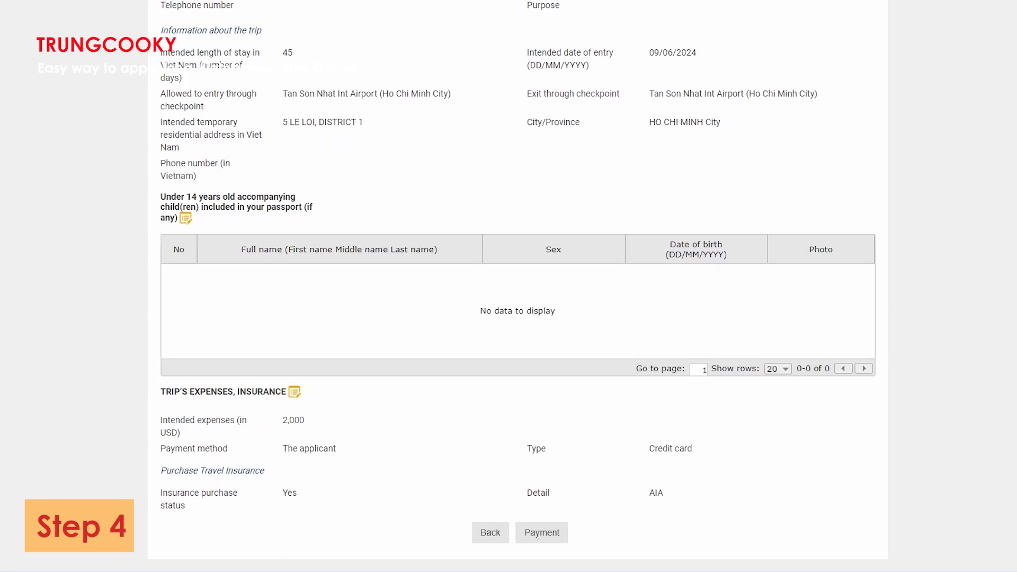
click(541, 533)
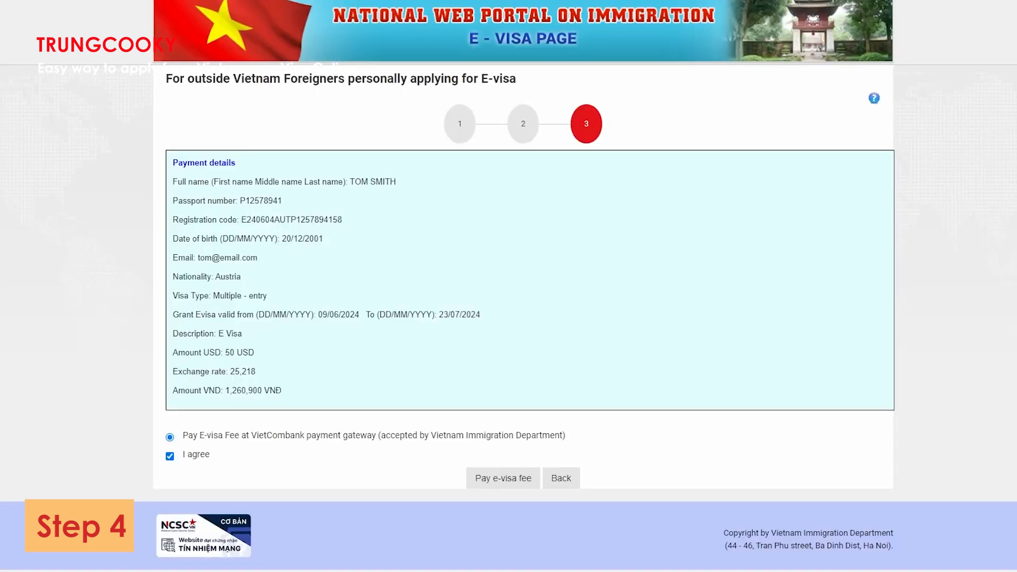
Examine the applicant details, the USD amount and the visa type in the payment details.
drag(172, 182, 194, 354)
click(287, 391)
click(195, 353)
drag(256, 354, 172, 354)
click(174, 354)
drag(268, 297, 213, 296)
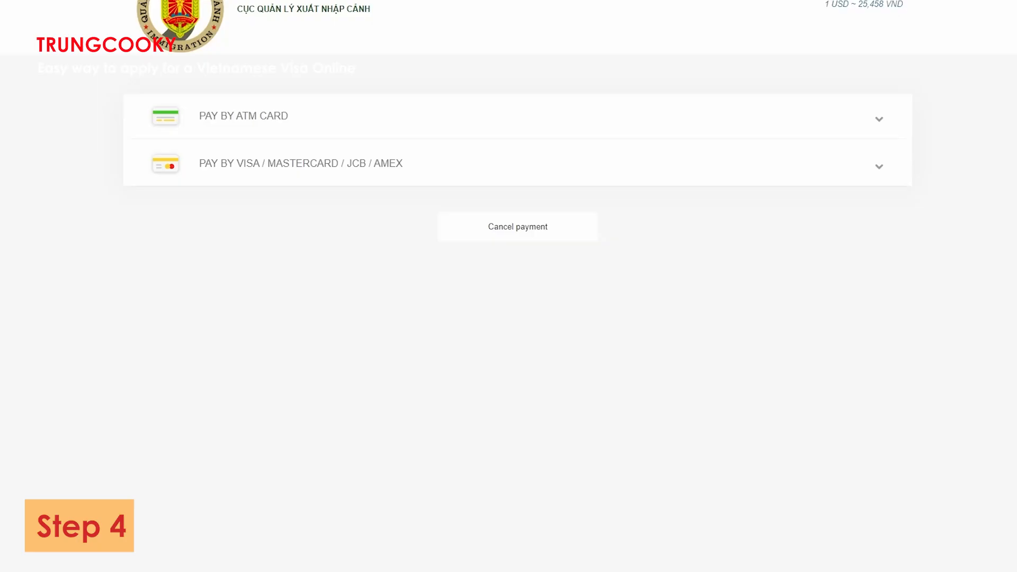
Choose payment by VISA / MASTERCARD / JCB / AMEX and select the card type.
click(301, 164)
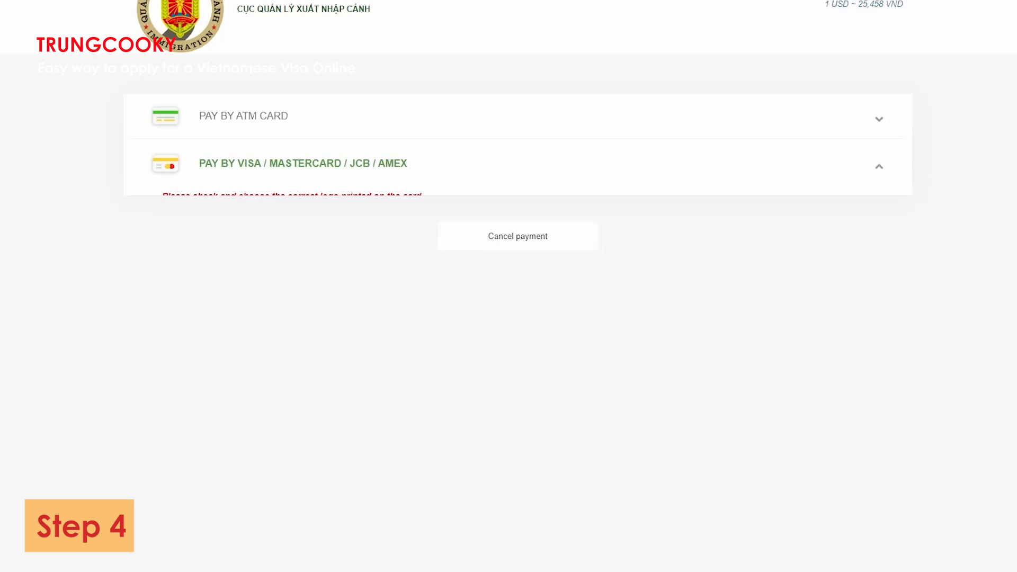
click(195, 228)
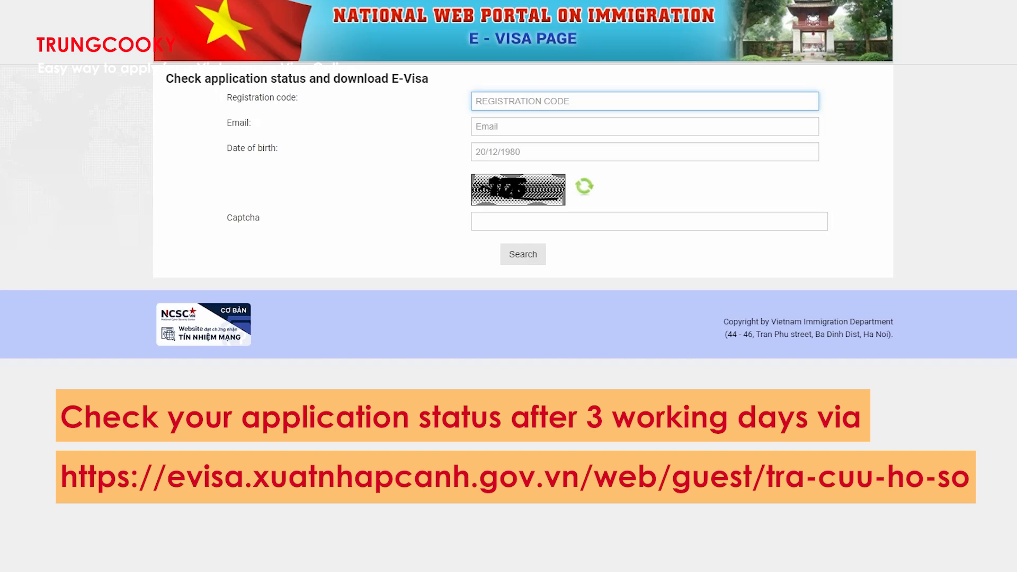
Enter the application's registration code in the E-Visa application status check.
text(E)
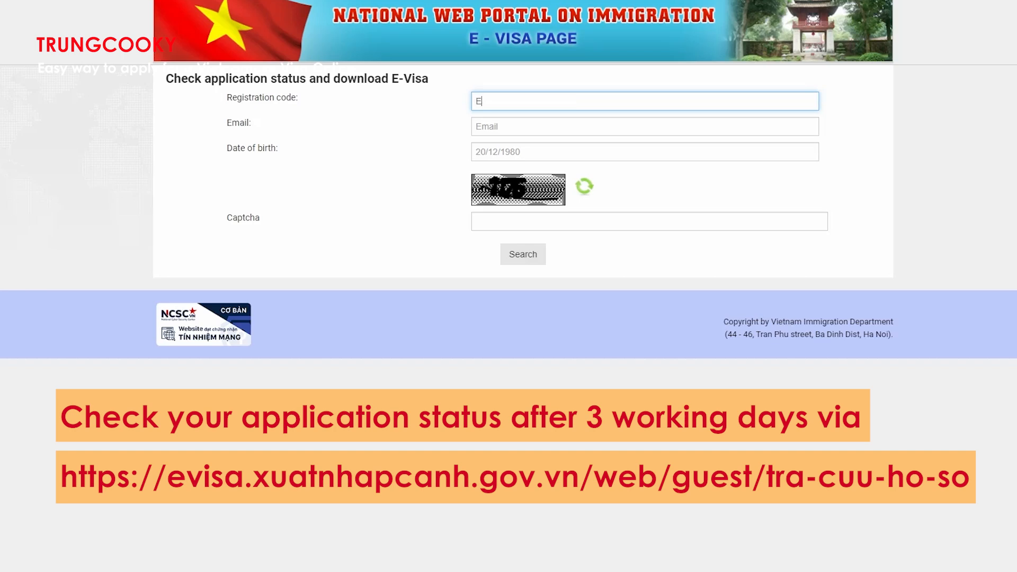